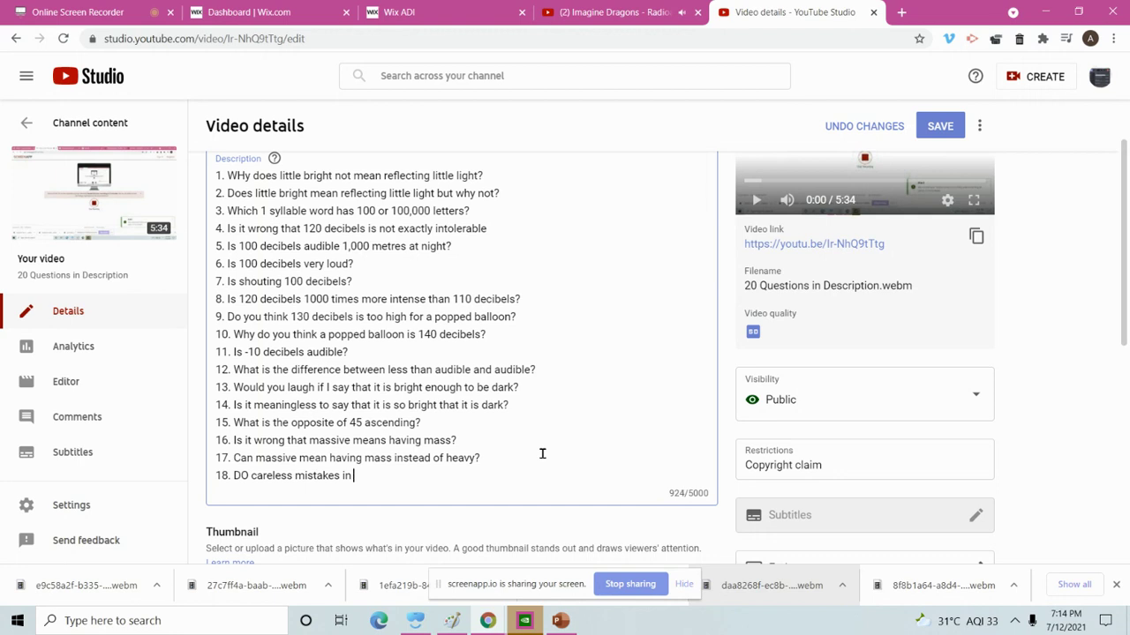
Complete question 18 in the description as "DO careless mistakes in exam lead to zero marks and not only fail?"
type("d to zero marks and n")
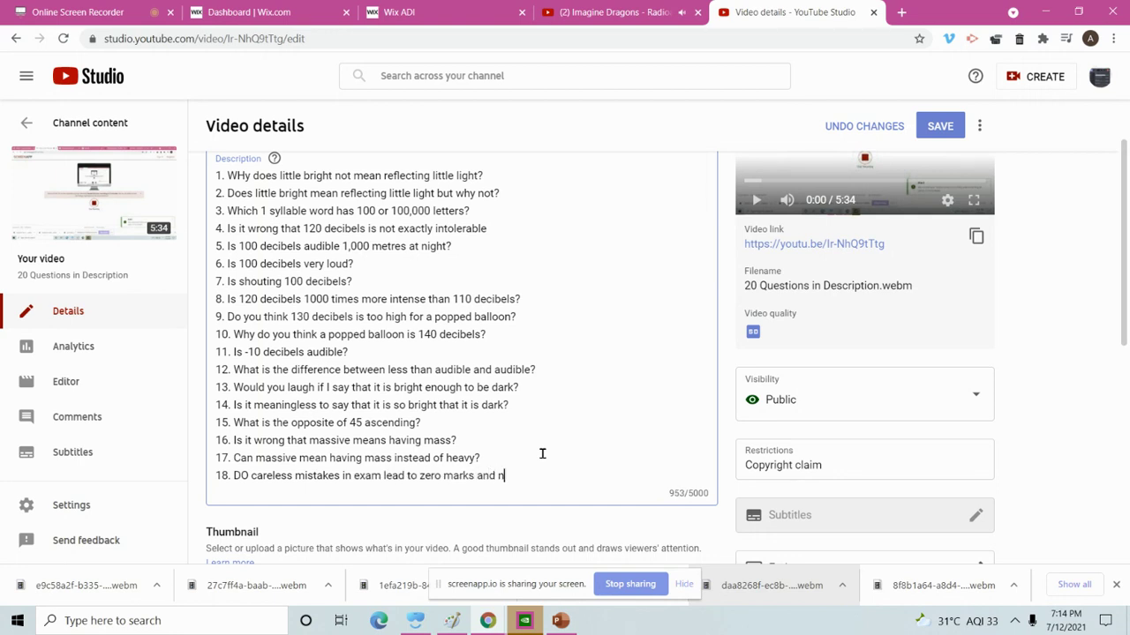
type("ot only fail?")
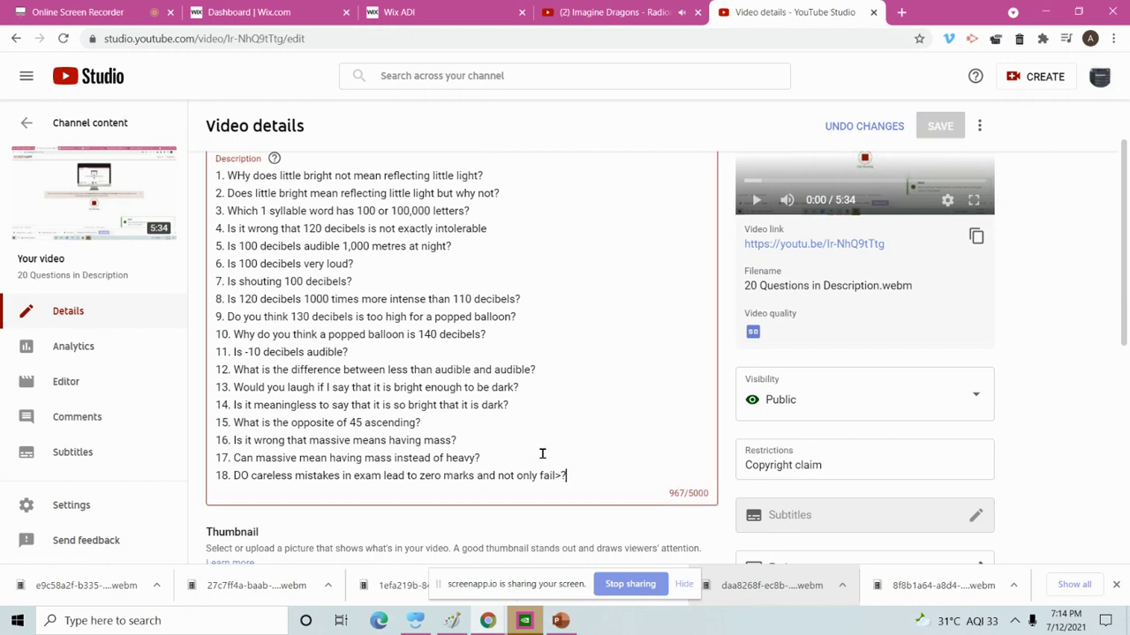
key("Return")
Add question 19 to the description: "What is getting zero marks in a careless mistake?"
type("19.")
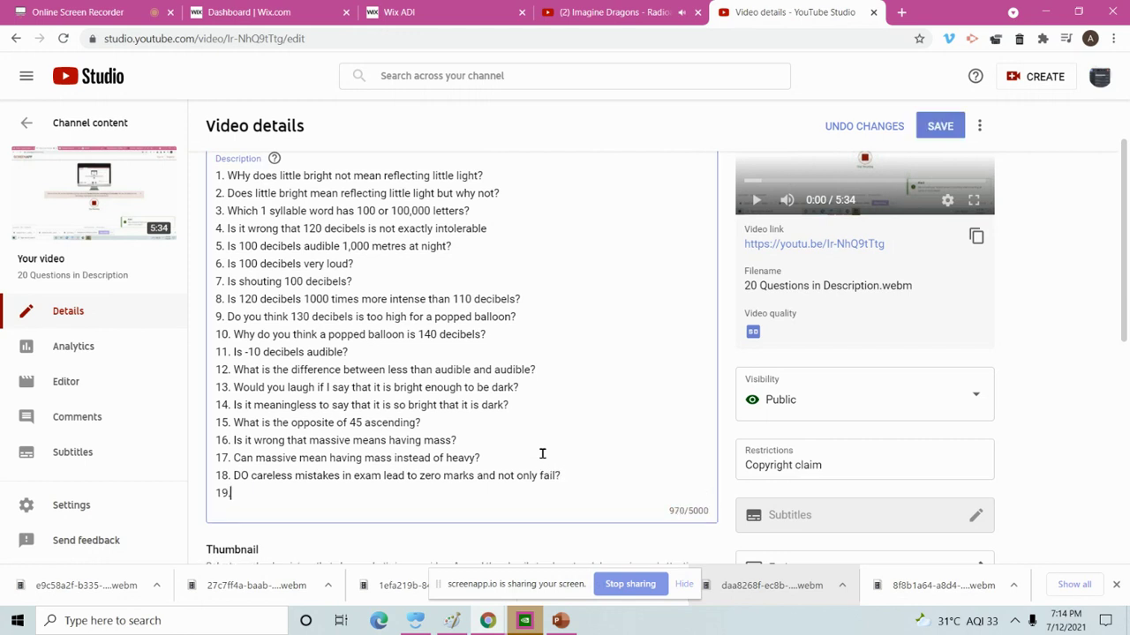
type(" What is getting zero marks in a ca")
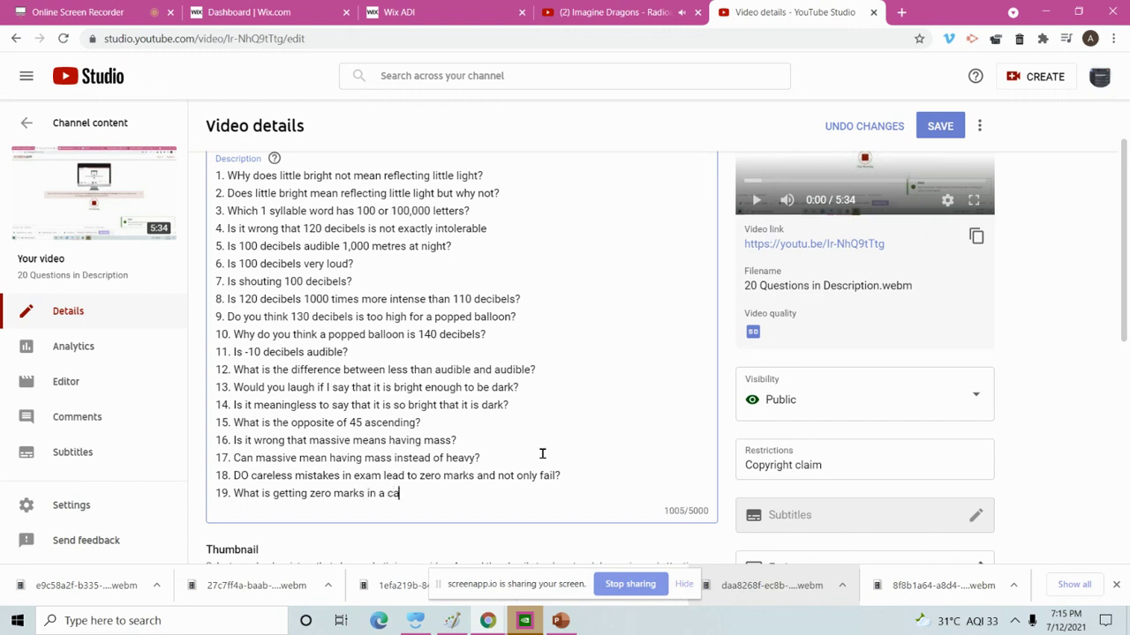
type("reless mistake?")
Add question 20, "Why did I fail in exam?", to the description and save the video's changes
key("Return")
type("20. ")
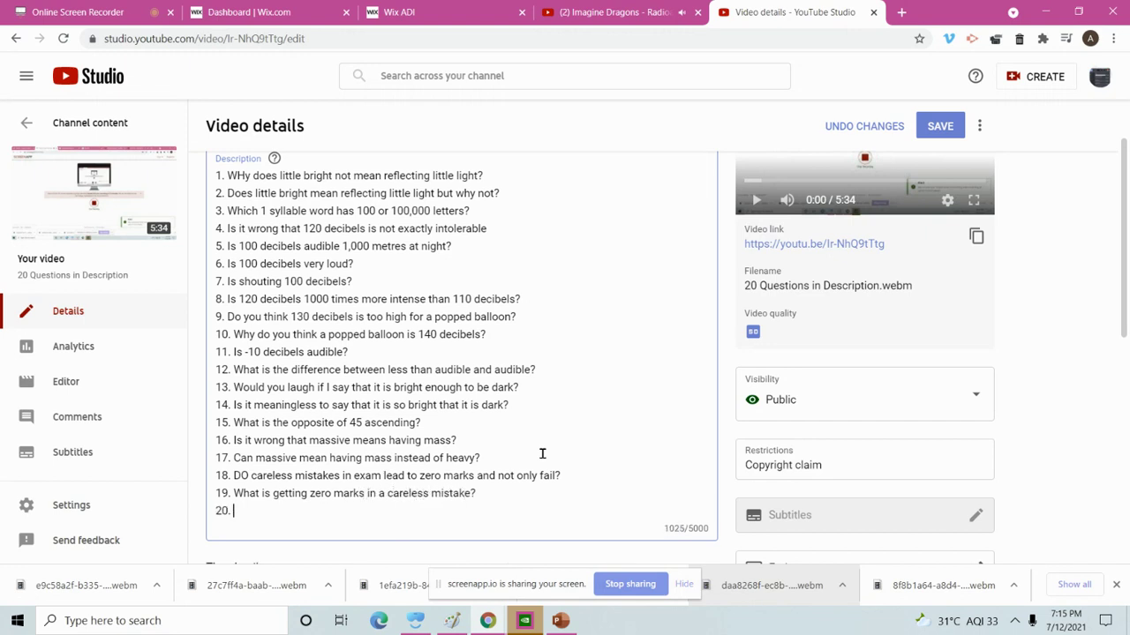
type("Why did I fail in exam>?")
key("BackSpace")
key("BackSpace")
type("?")
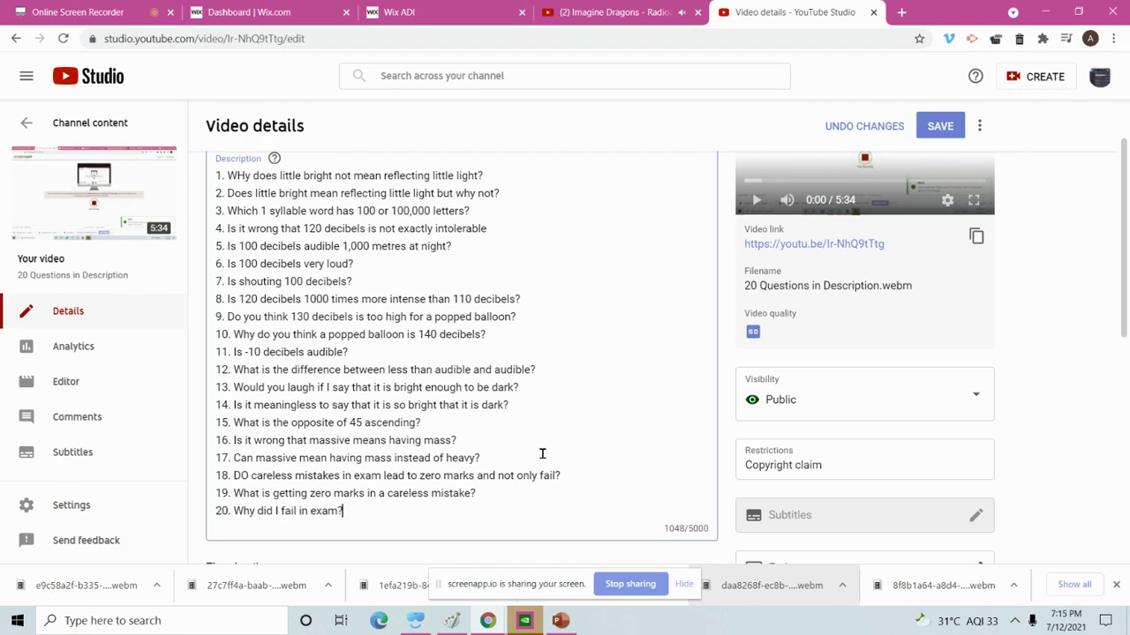
left_click(940, 122)
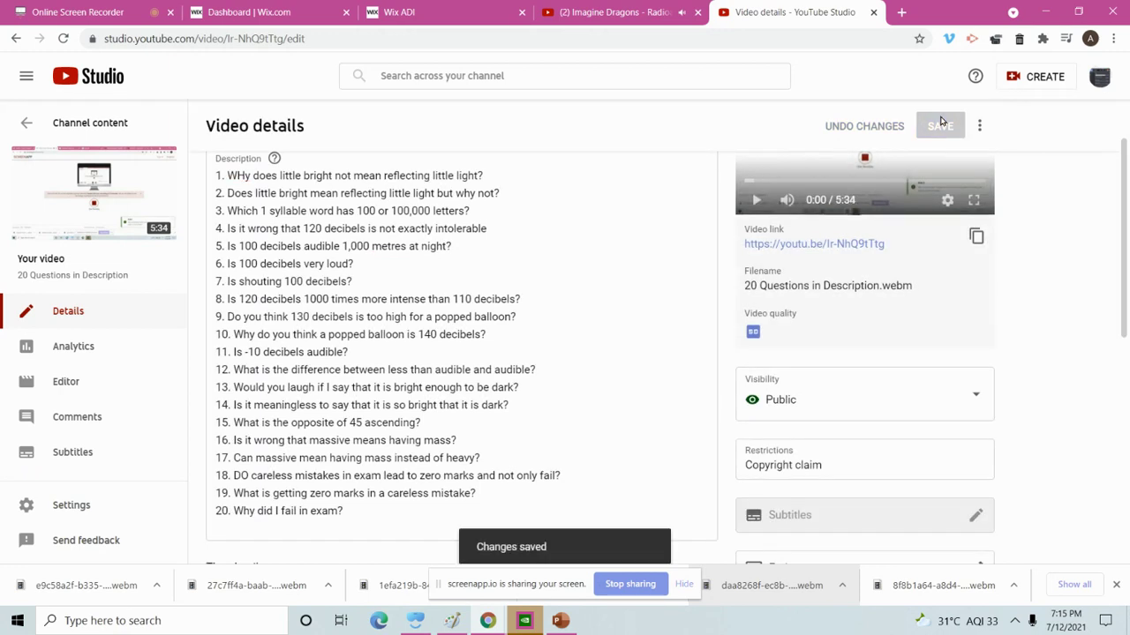
Open the details of the "Ready Quora Wix" video and start a new line numbered 15 at the end of its description
left_click(24, 123)
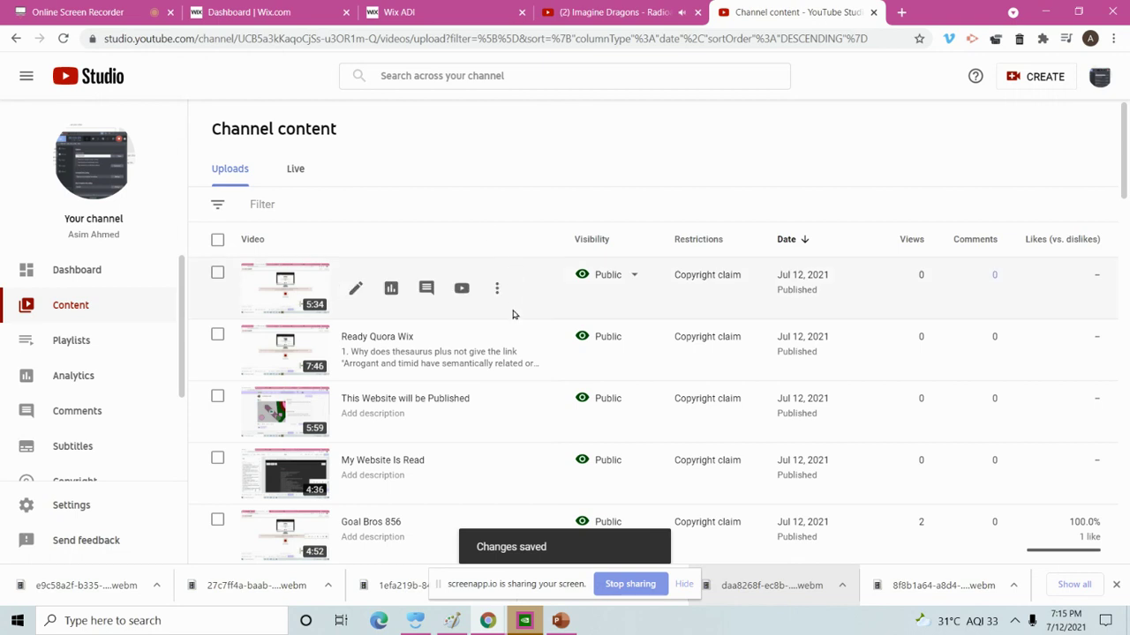
left_click(360, 353)
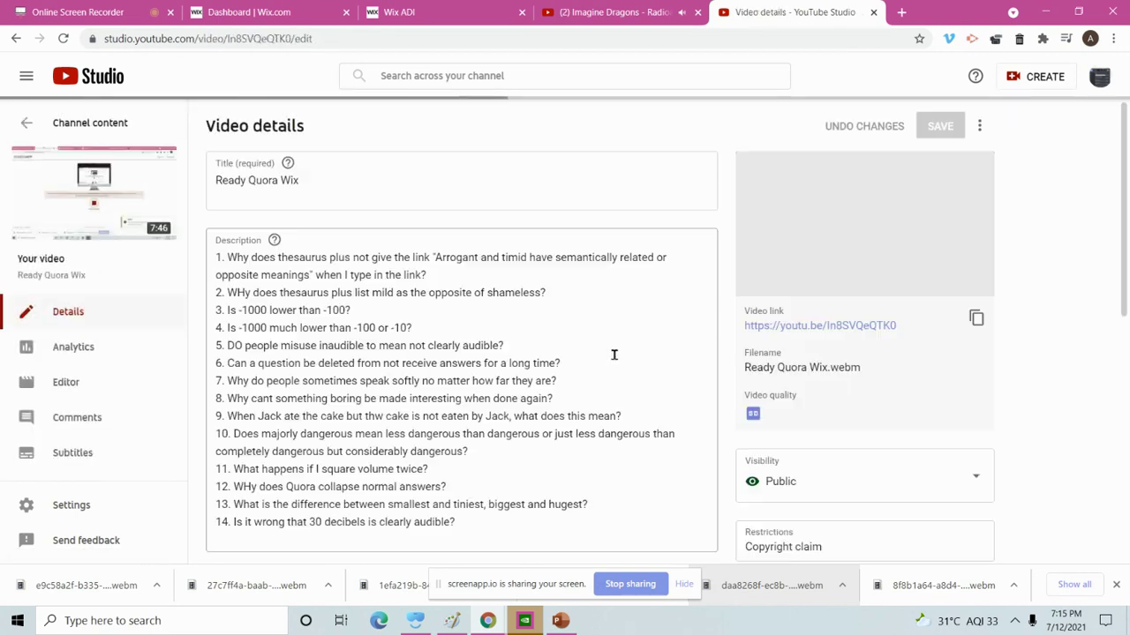
scroll(495, 484, "down", 1)
left_click(494, 484)
key("Return")
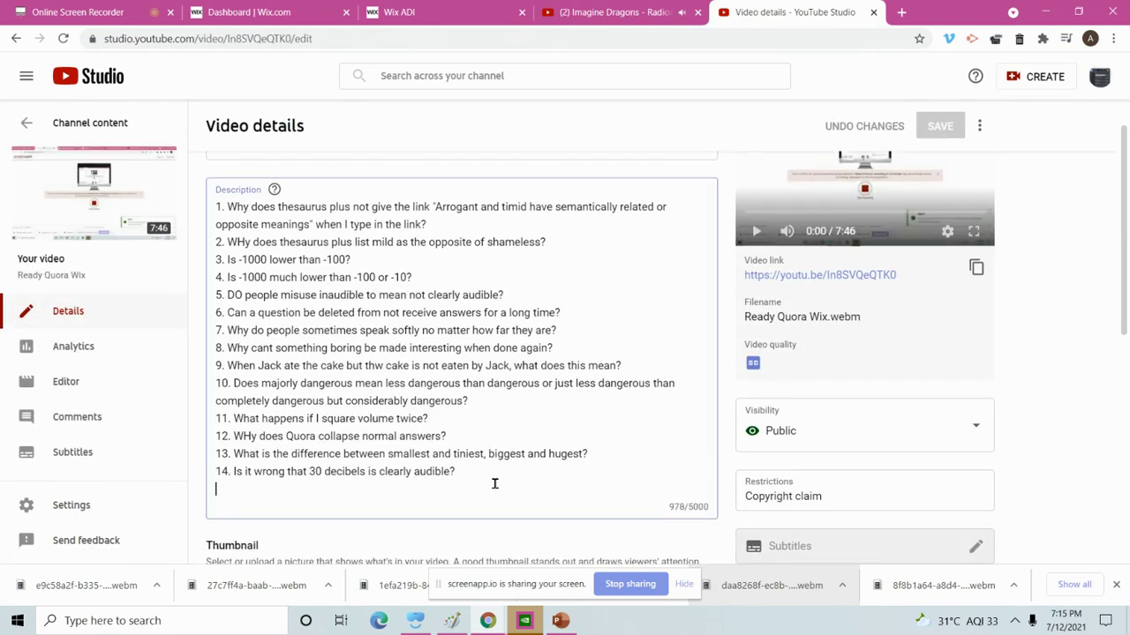
type("15.")
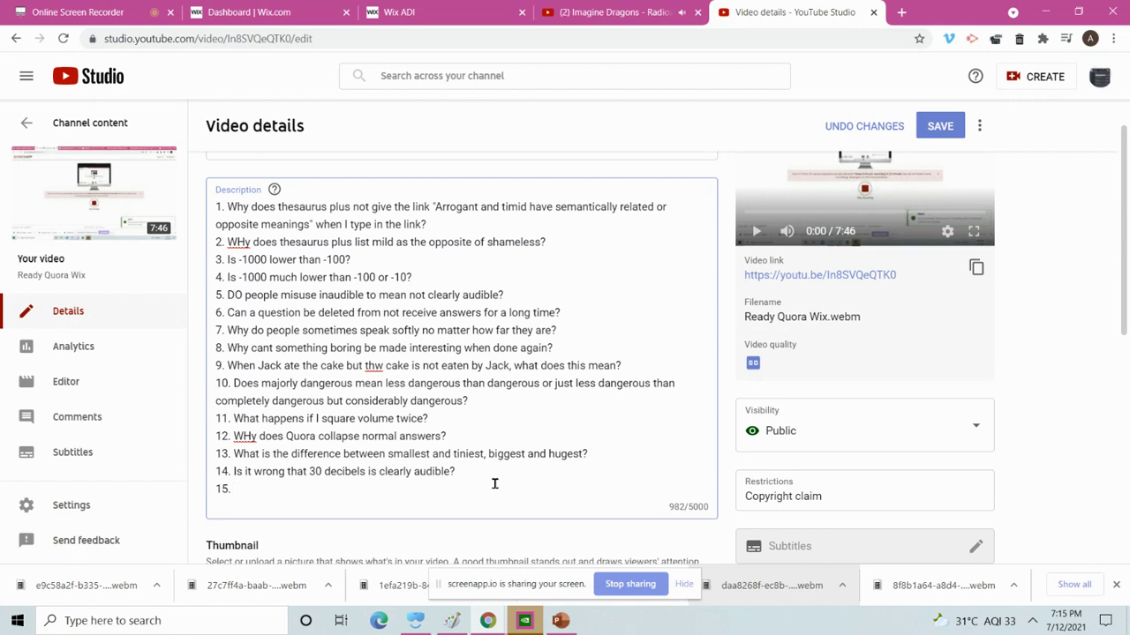
type("cAN SOMETYHING BE")
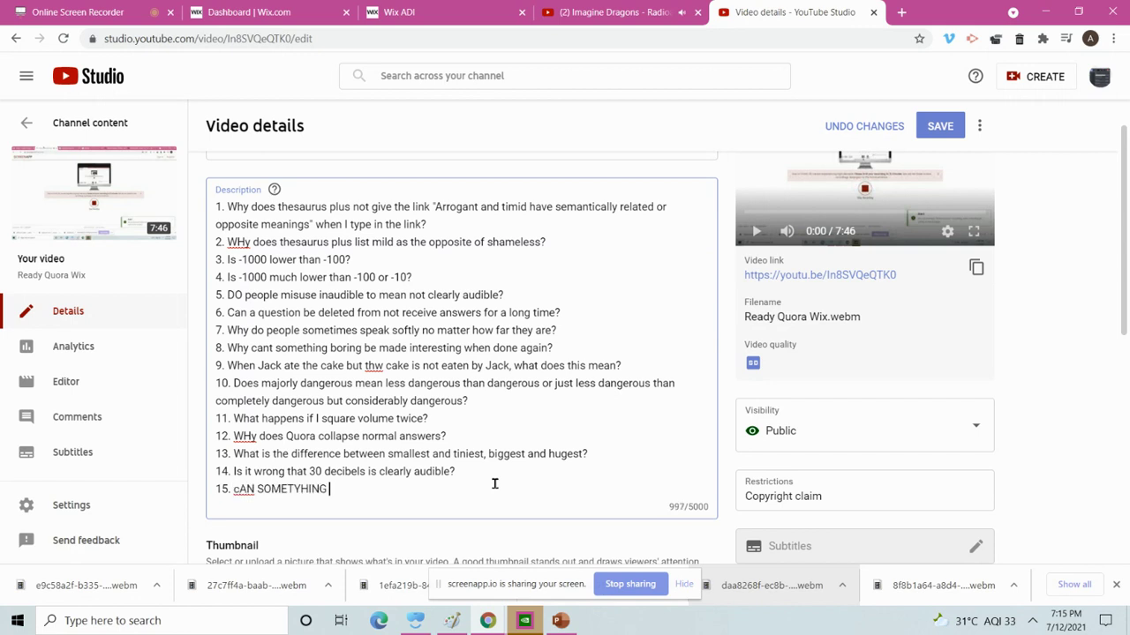
key("BackSpace")
key("BackSpace")
key("BackSpace")
key("BackSpace")
key("BackSpace")
key("BackSpace")
key("BackSpace")
key("BackSpace")
key("BackSpace")
key("BackSpace")
key("BackSpace")
key("BackSpace")
key("BackSpace")
key("BackSpace")
key("BackSpace")
key("BackSpace")
key("BackSpace")
Write question 15 as "Can something be so legal it is illegal or so illegal it is legal?"
type("Can something be s")
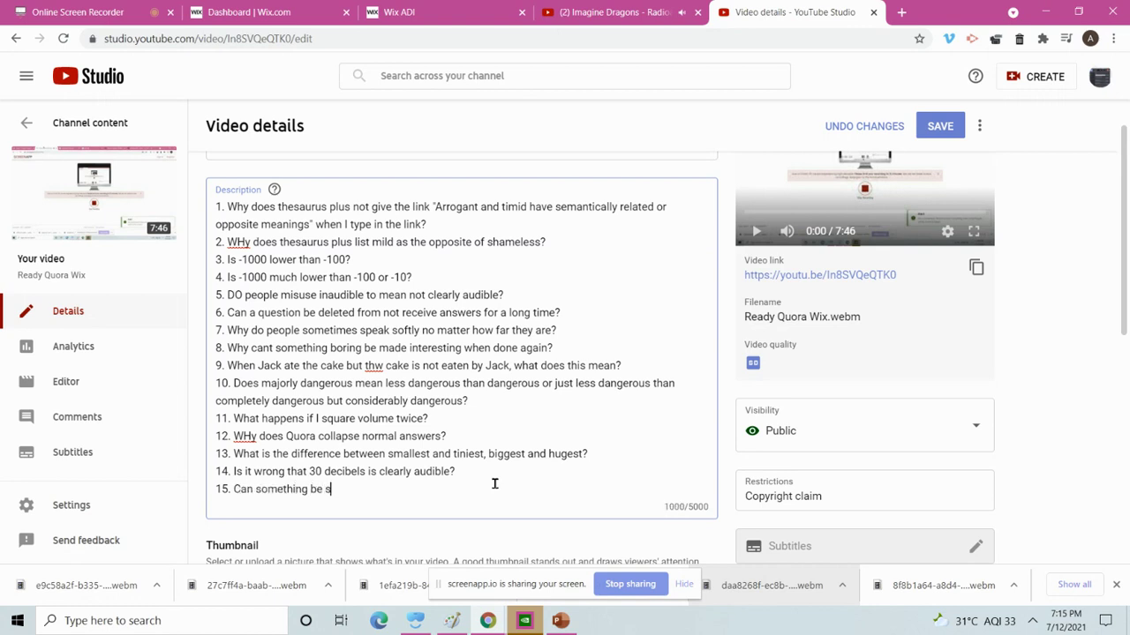
type("o legal it is illegal or so i")
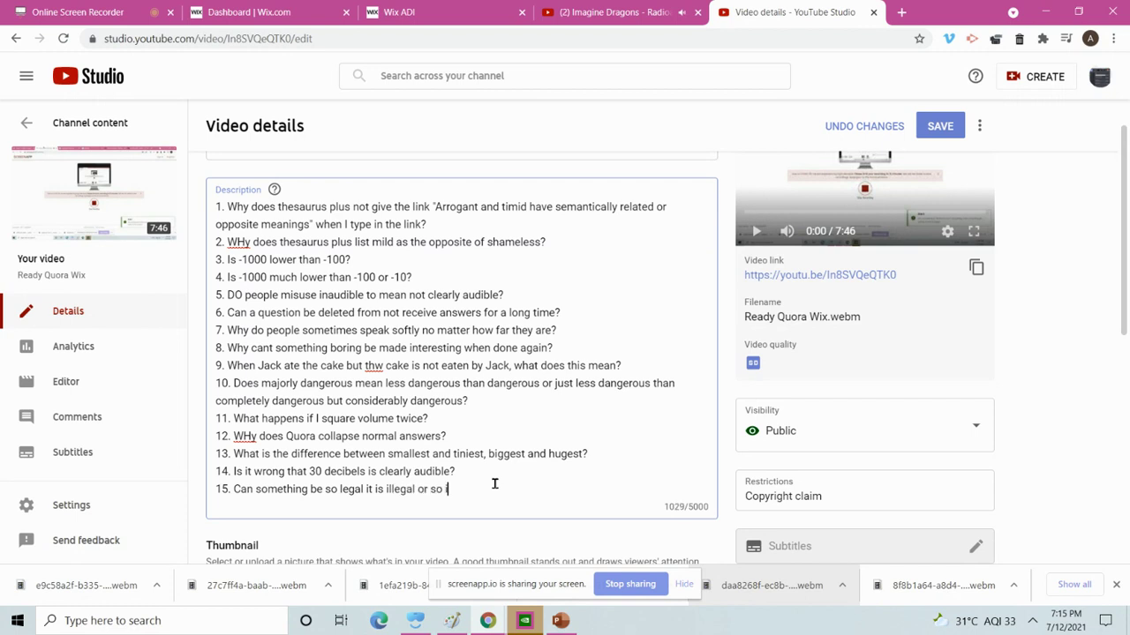
type("llegal it is legal?")
Add question 16 to the description: "Can something be so illegal that saying it is illegal is illegal?"
key("Return")
type("16. Canb so")
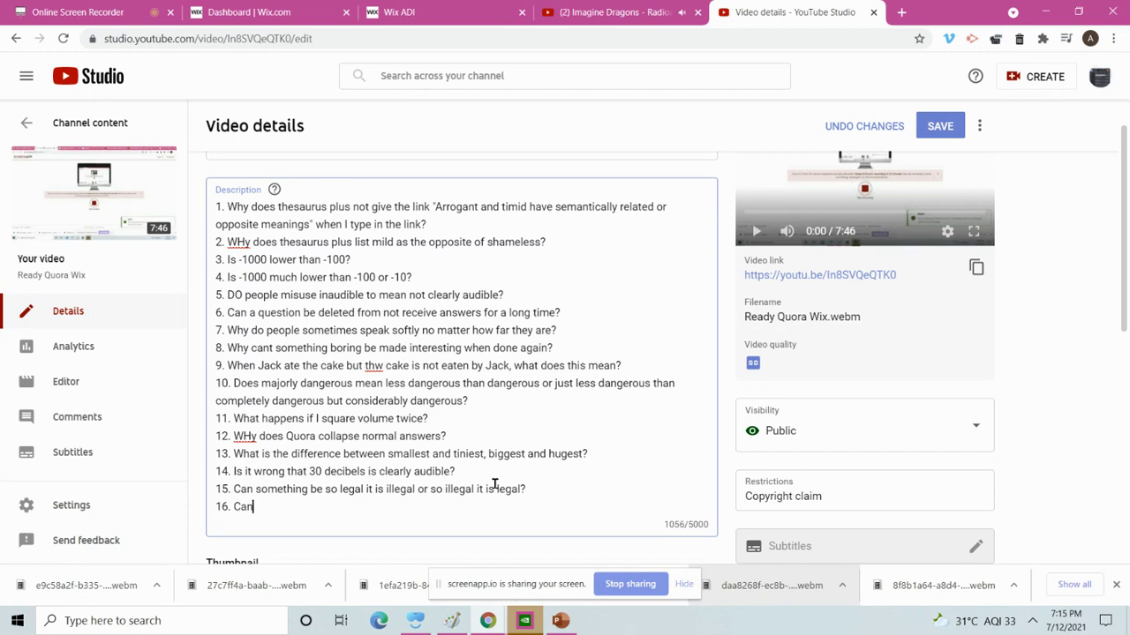
key("BackSpace")
key("BackSpace")
key("BackSpace")
key("BackSpace")
type("something be so illegal t")
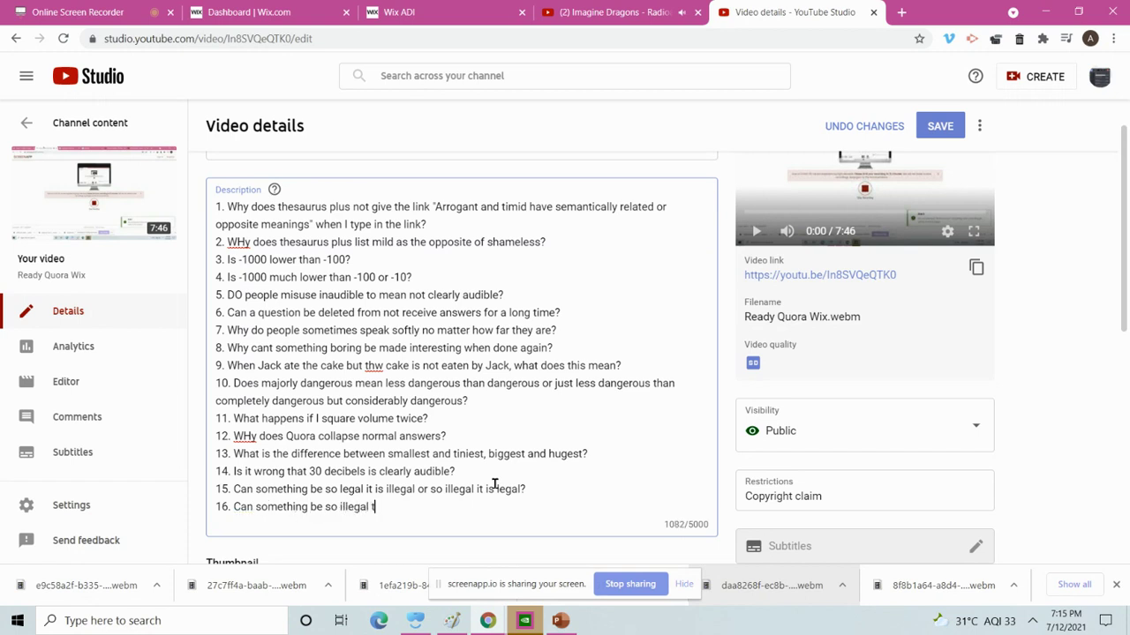
type("hat saying it is illegal is il")
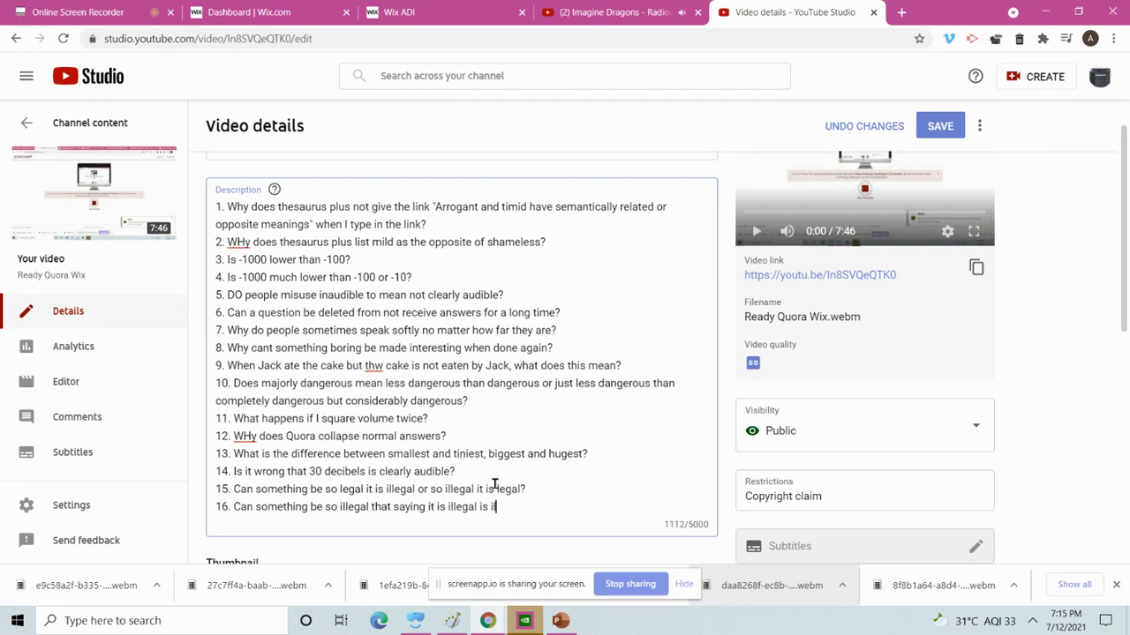
type("legal?")
Add question 17 to the description: "When does faint mean harsh?"
key("Return")
type("17.")
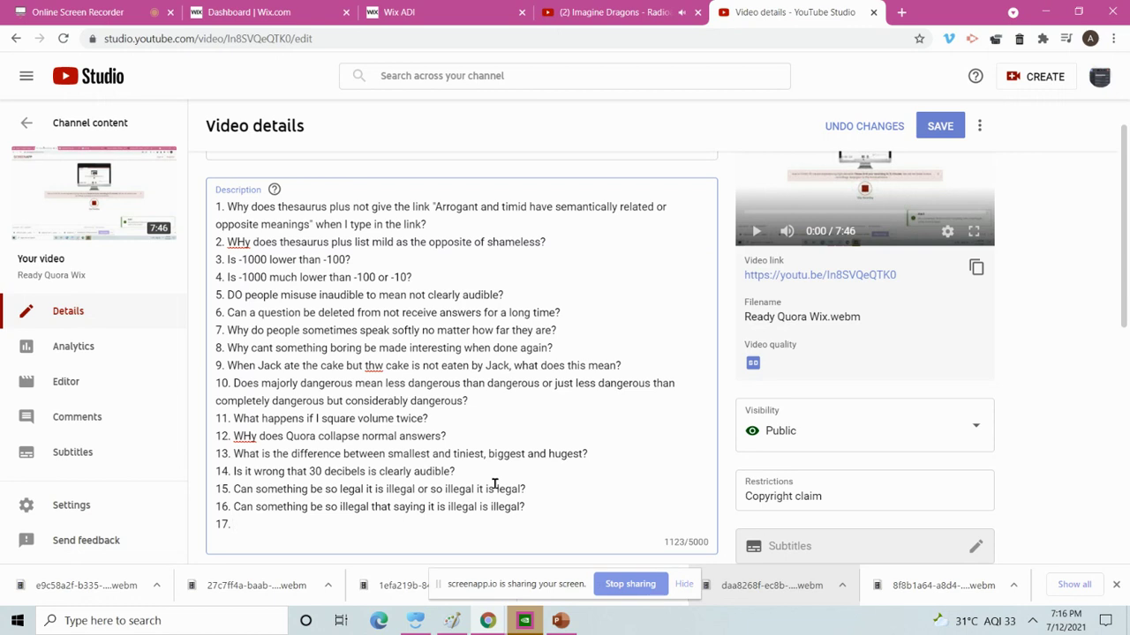
type("When does faint mean harsh?")
Add question 18, "Are the words incompatible and opposite similar?", and question 19, "Are opposites compatible?", to the description
key("Return")
type("18.")
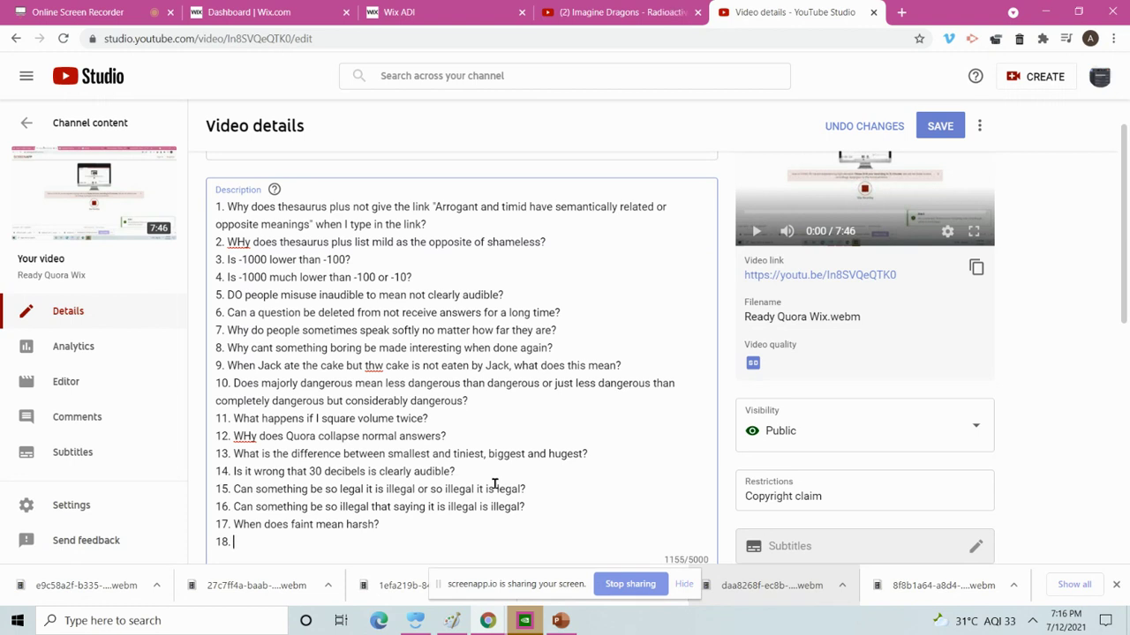
type("Are the words incompatible and opposite similar?")
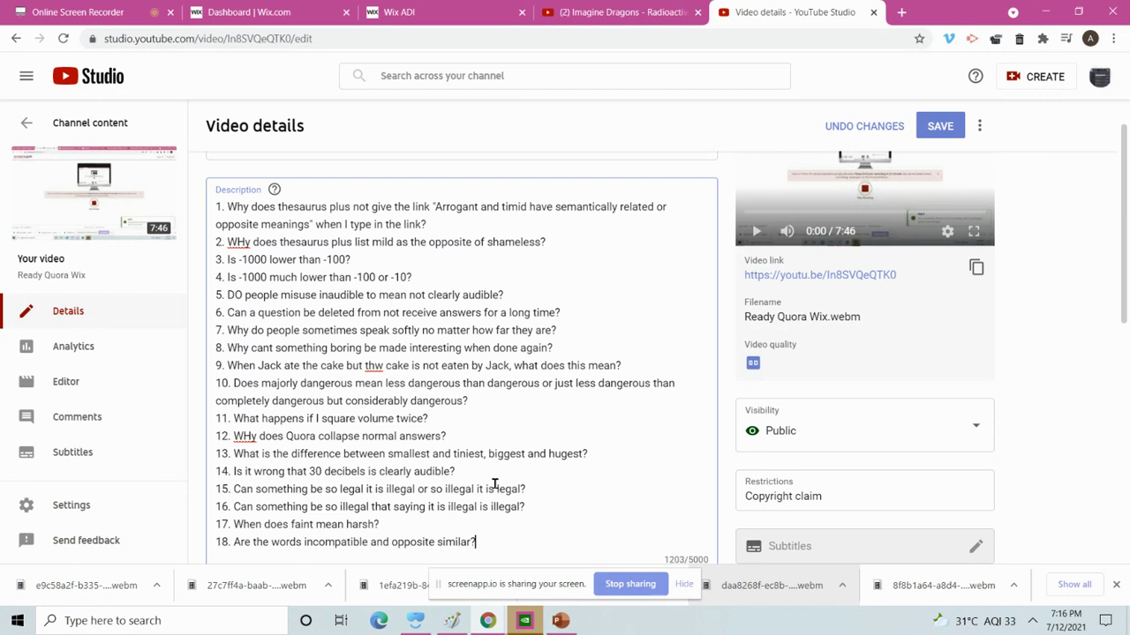
key("Return")
type("19. Are opposites compatible?")
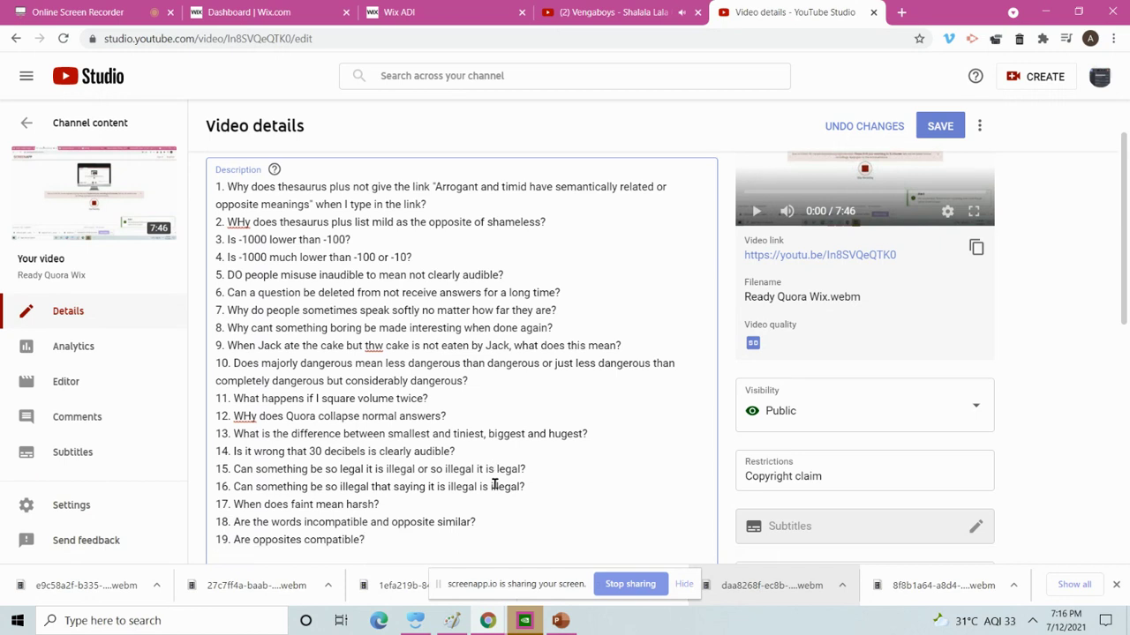
Switch to YouTube, play "Maroon 5 - Memories (Lyrics)" from My Mix, and return to the video details in YouTube Studio
left_click(590, 9)
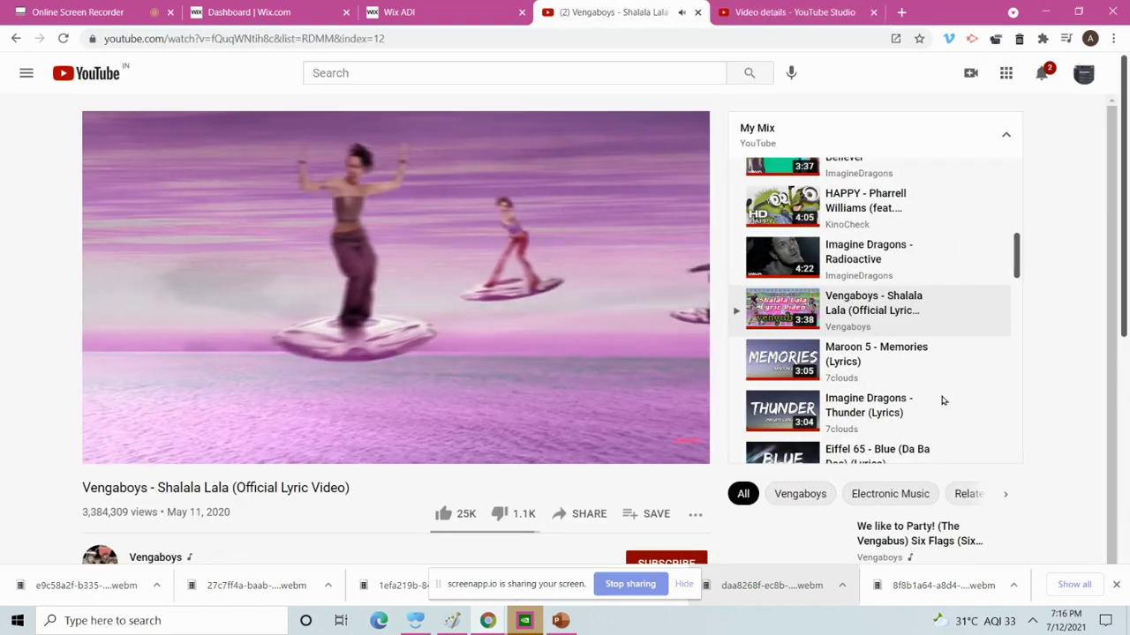
left_click(862, 366)
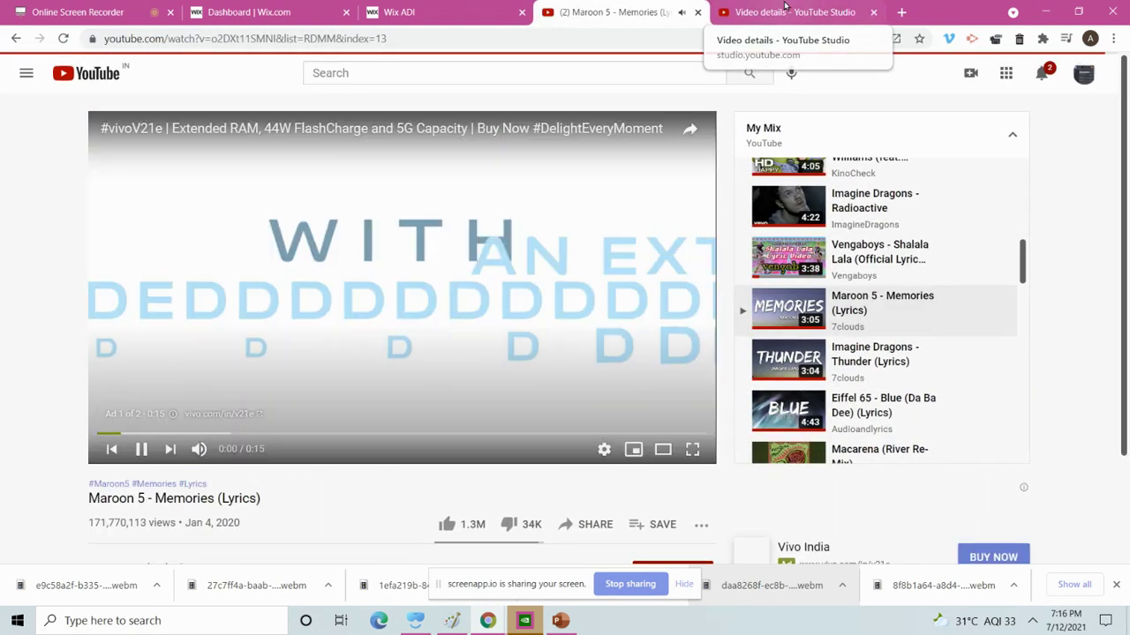
left_click(784, 9)
Add question 20: "Would you rather be so smart that you are dumb or so duimb that you are smart?"
type("20.")
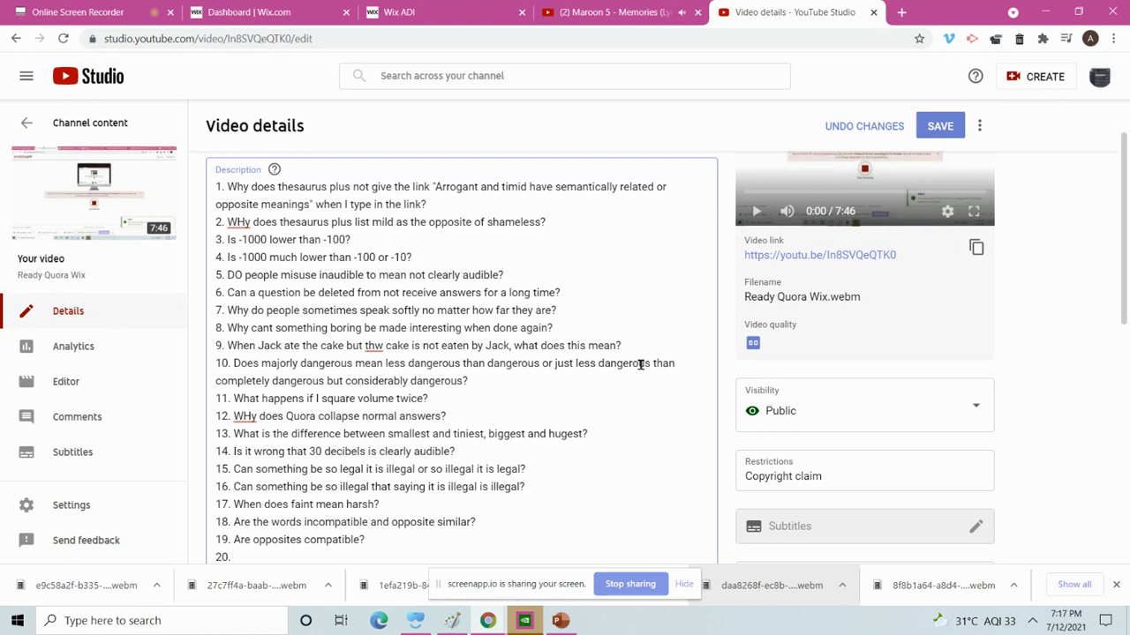
type("Woululd you rather be so smart thART")
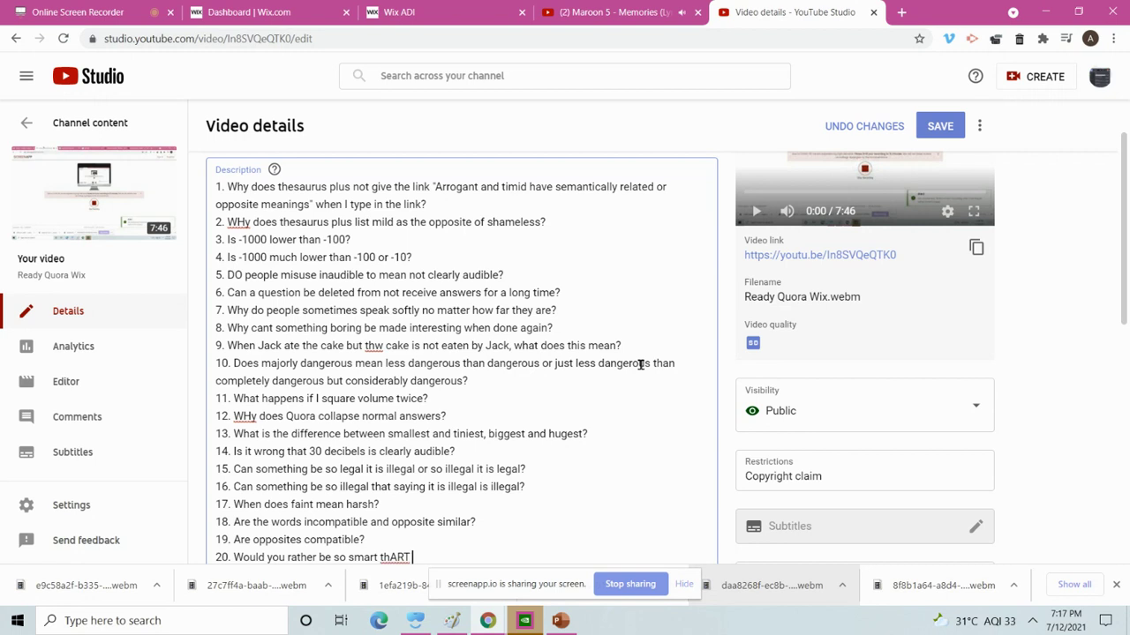
key("BackSpace")
key("BackSpace")
key("BackSpace")
type("at you are dumbn")
key("BackSpace")
type("or so duimb that you are smart?")
Add question 21: "Woukld you rather be so funny that you are serious or so serious that you are funny?"
key("Return")
type("21. Woukld you rather be so funny that you are serious or so serious that you are funny?")
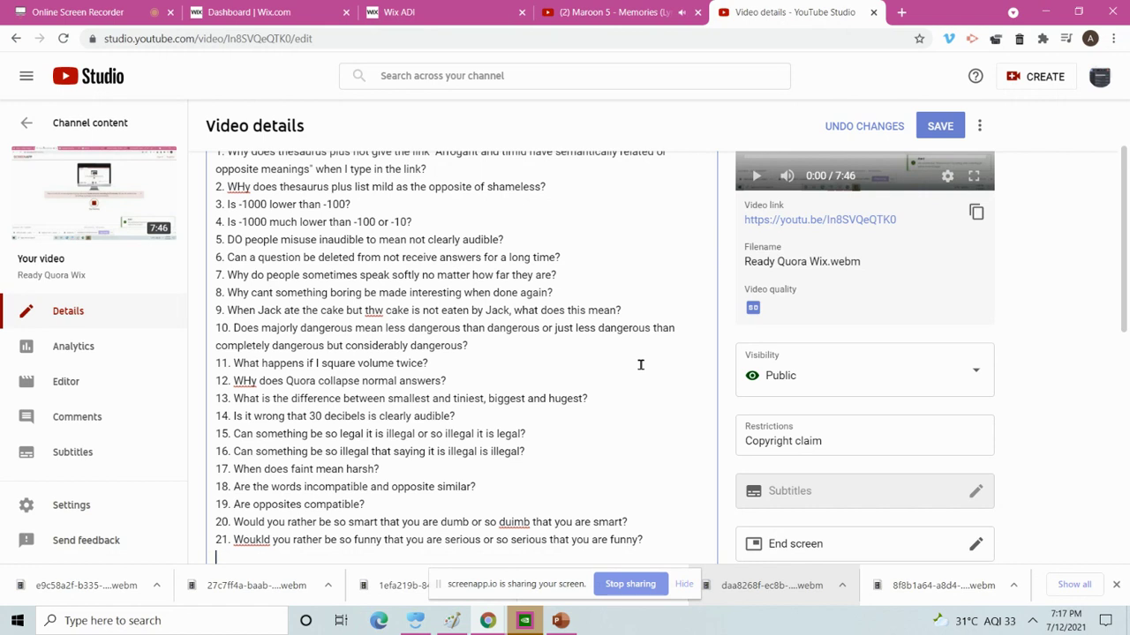
Add question 22, "What is the superlative of the opposite?", and briefly check the Online Screen Recorder page
type("22. What is the superlative of the opposite?")
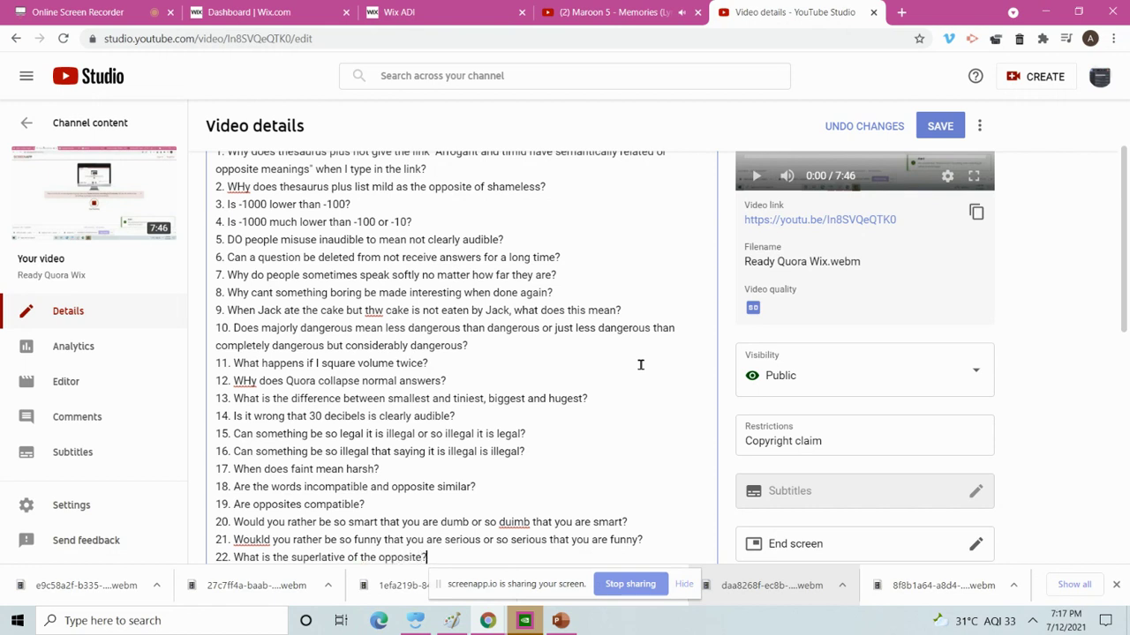
left_click(53, 11)
left_click(757, 8)
Add question 23 to the description: "What is the fastest time to drink a glass of boiled water?"
key("Return")
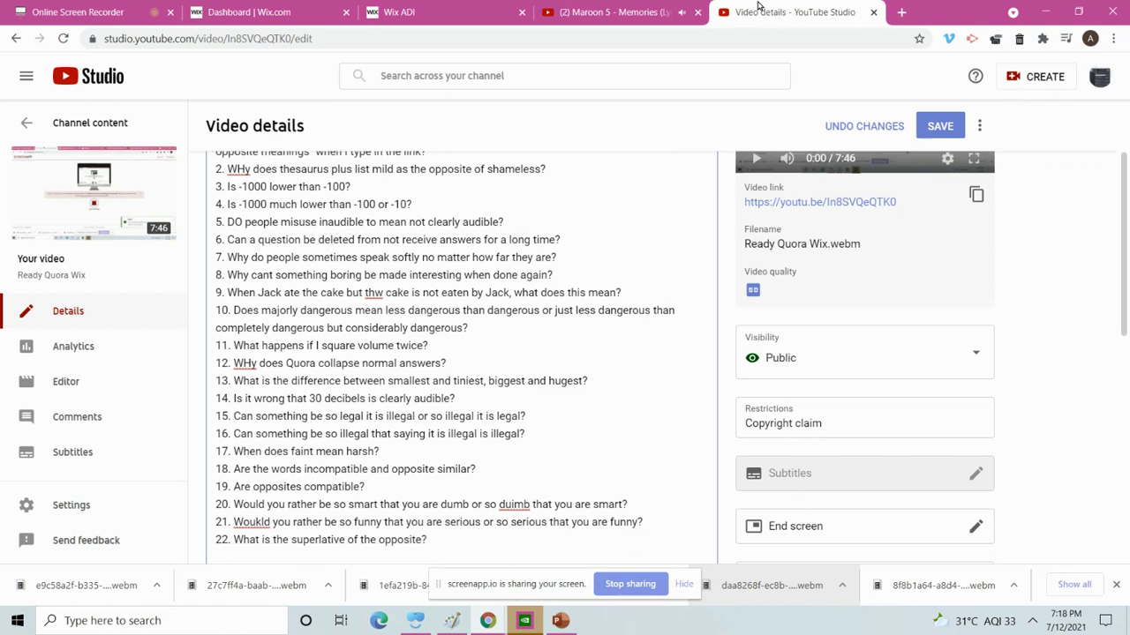
type("23.")
type("What is the fa")
type("stest time to dri")
type("nk a glass")
type(" of vater")
key("BackSpace")
key("BackSpace")
key("BackSpace")
key("BackSpace")
key("BackSpace")
type("boiled water?")
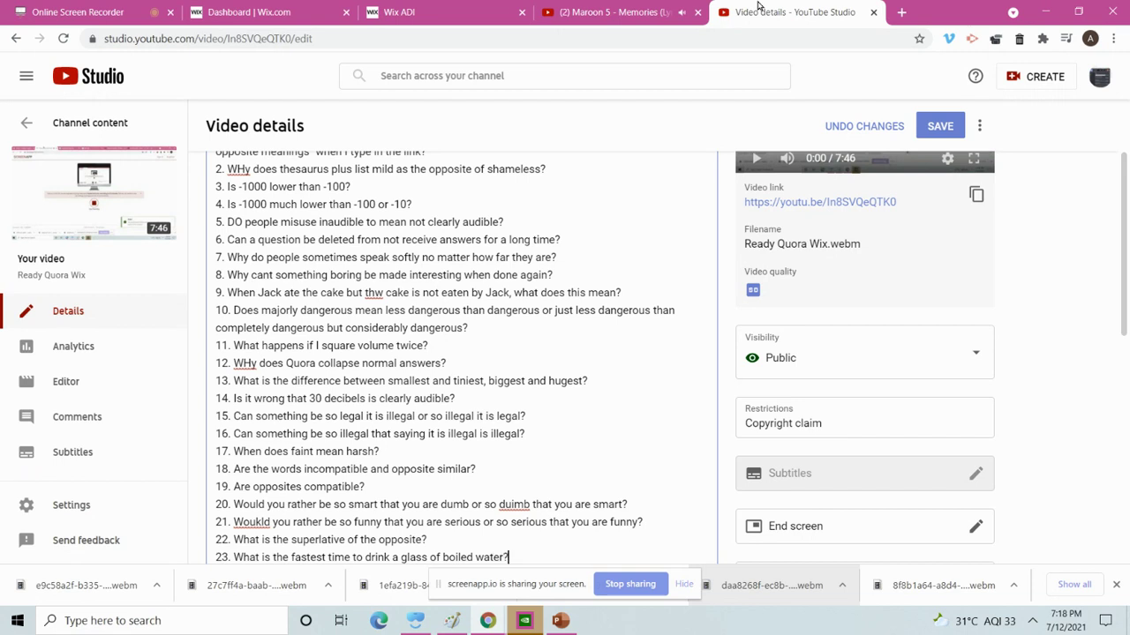
Add question 24 to the description: "What does metre power second power second mean?"
key("Return")
type("24. What does metre power po")
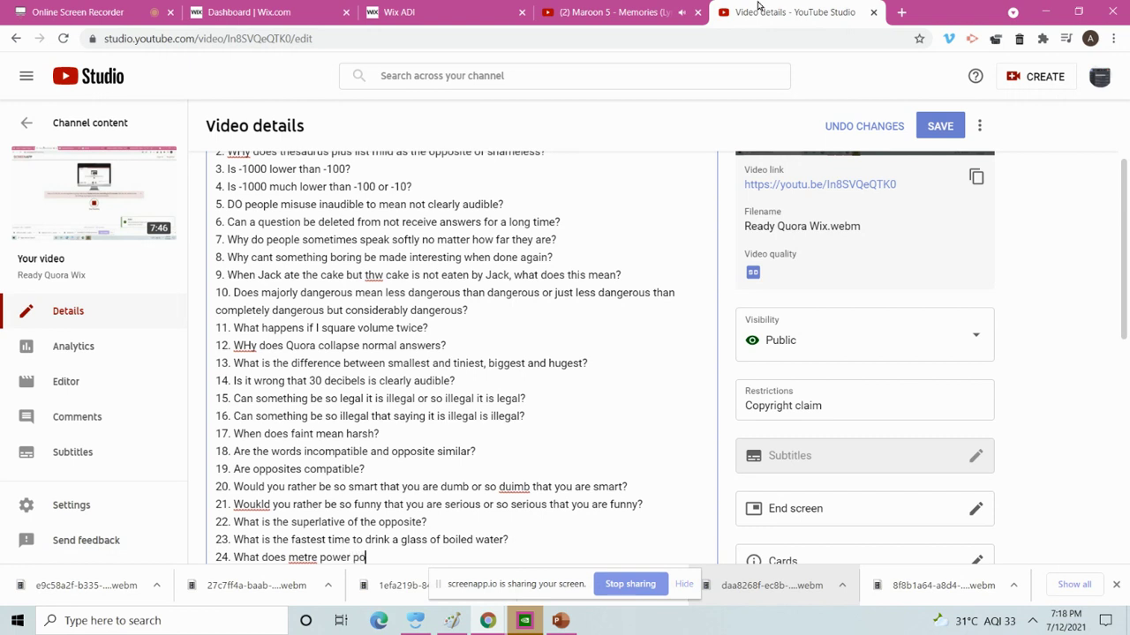
key("BackSpace")
type("second power second mean?")
Start question 25 on a new line of the description with "Who ansqwered that the"
key("Return")
type("25l.")
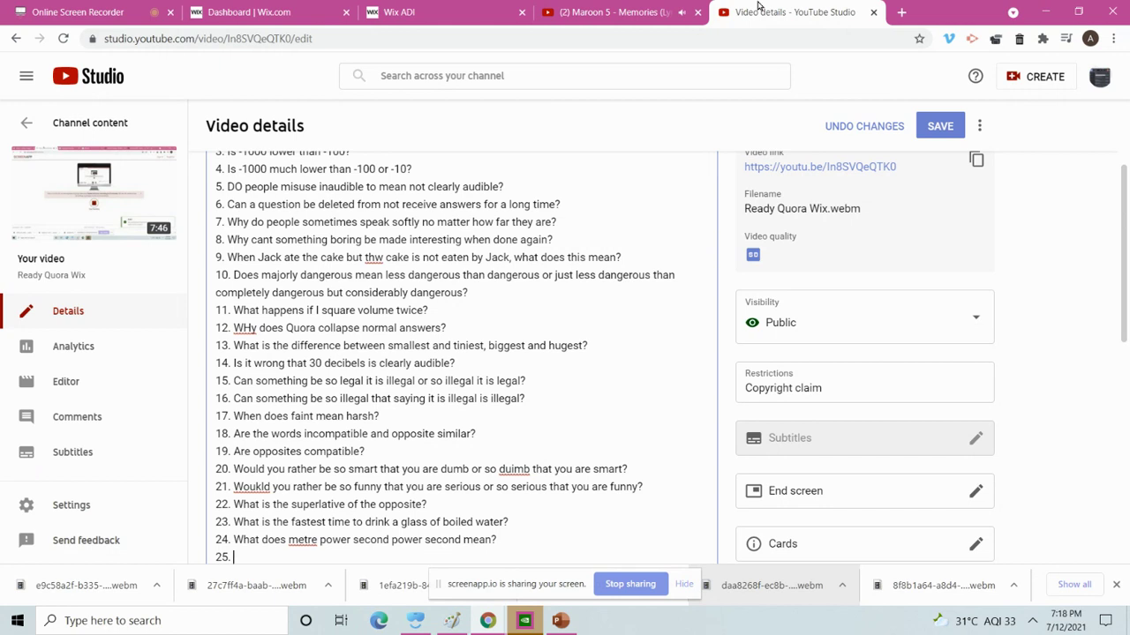
type("What a")
key("BackSpace")
key("BackSpace")
key("BackSpace")
key("BackSpace")
key("BackSpace")
type("H")
key("BackSpace")
type("ho ansqwered that the")
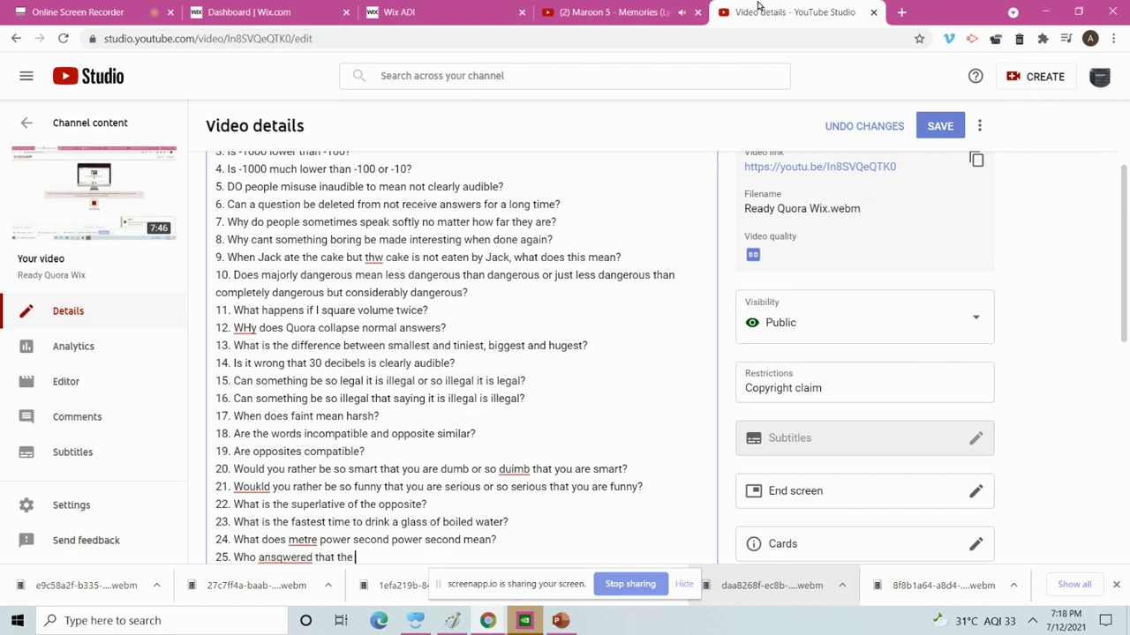
type(" heart")
key("BackSpace")
key("BackSpace")
key("BackSpace")
key("BackSpace")
key("BackSpace")
Continue question 25 in the description with "largest ant weighs 300", correcting the spelling of "largest"
type("laartgest ant weighs 300")
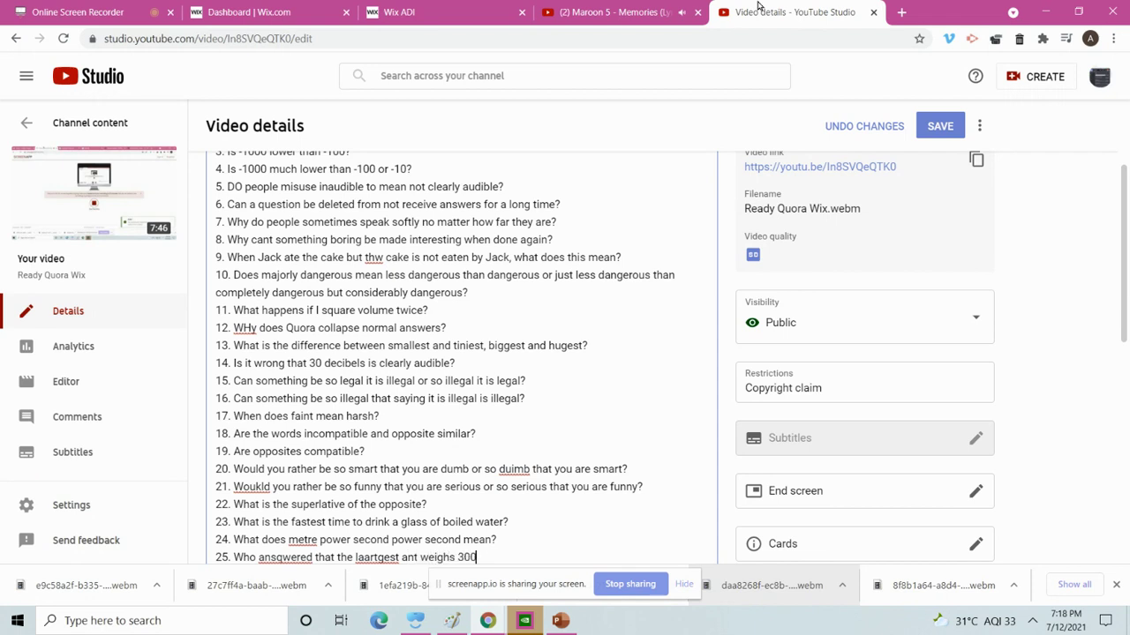
left_click(380, 558)
key("BackSpace")
key("BackSpace")
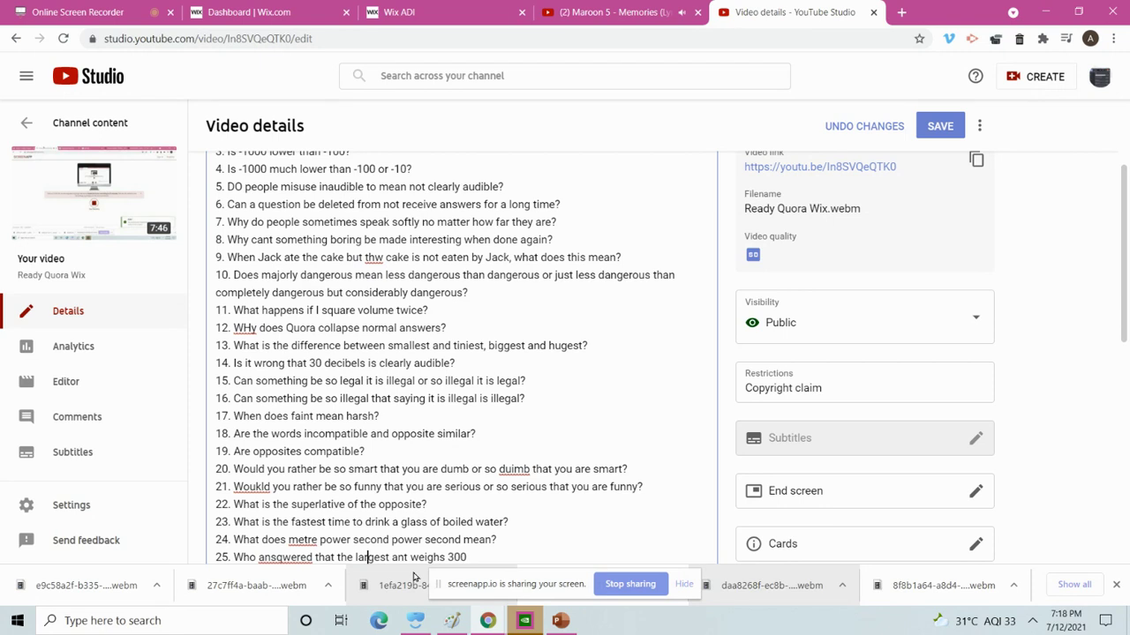
Complete question 25 with "times more than the next largest ant?" and begin a new line below it
left_click(468, 558)
type("weigh")
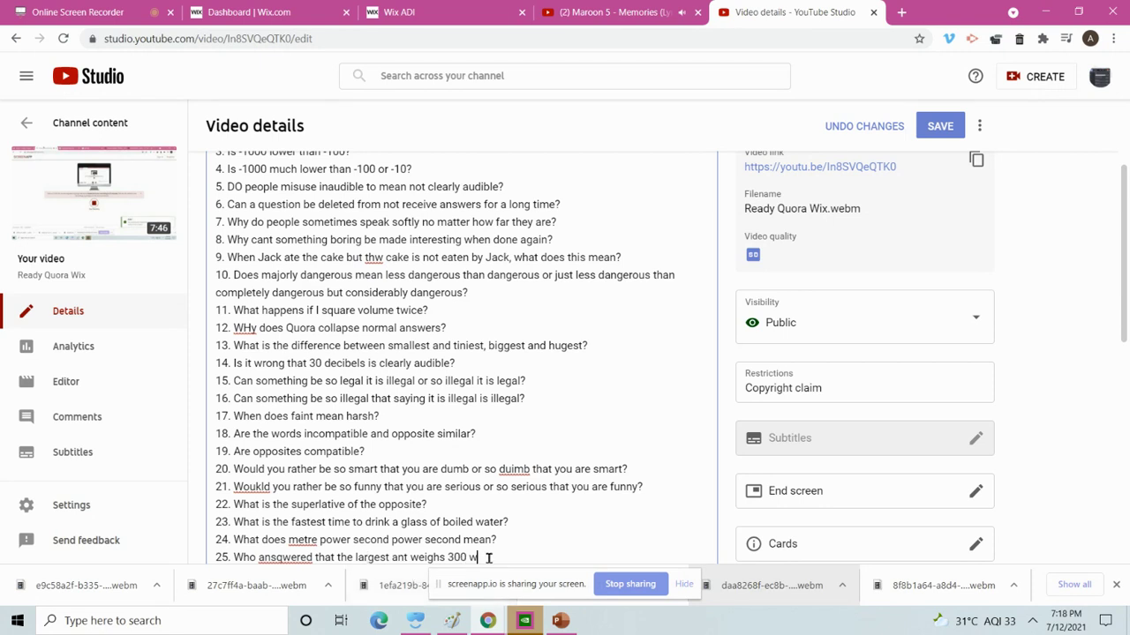
key("BackSpace")
key("BackSpace")
key("BackSpace")
key("BackSpace")
key("BackSpace")
type("times more")
type(" than the next")
type(" largest ant")
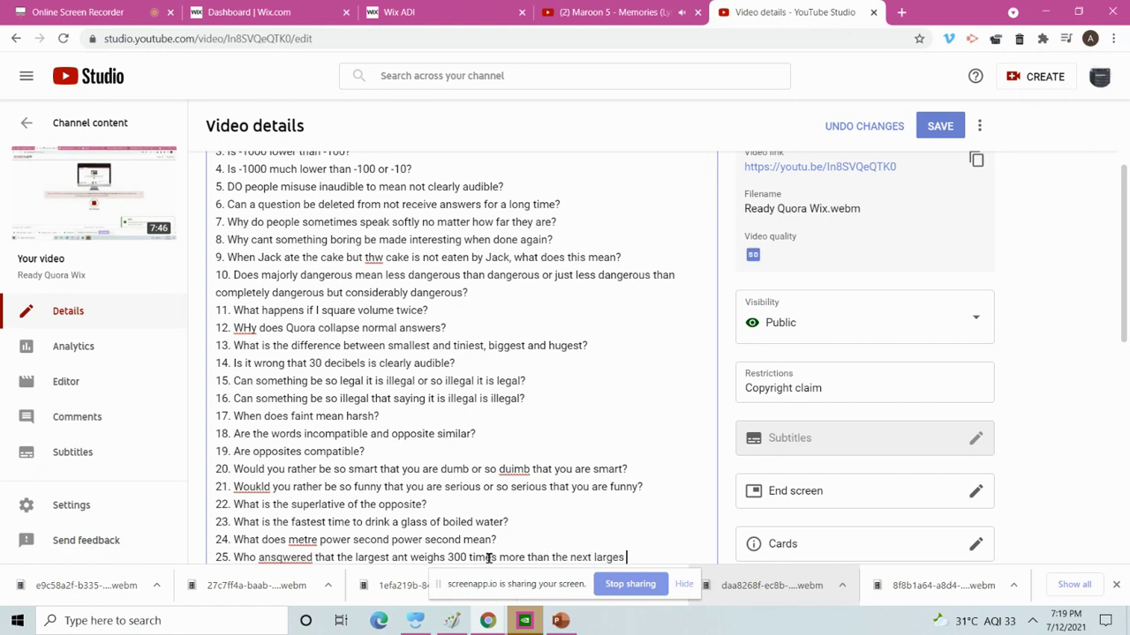
type("?")
key("Return")
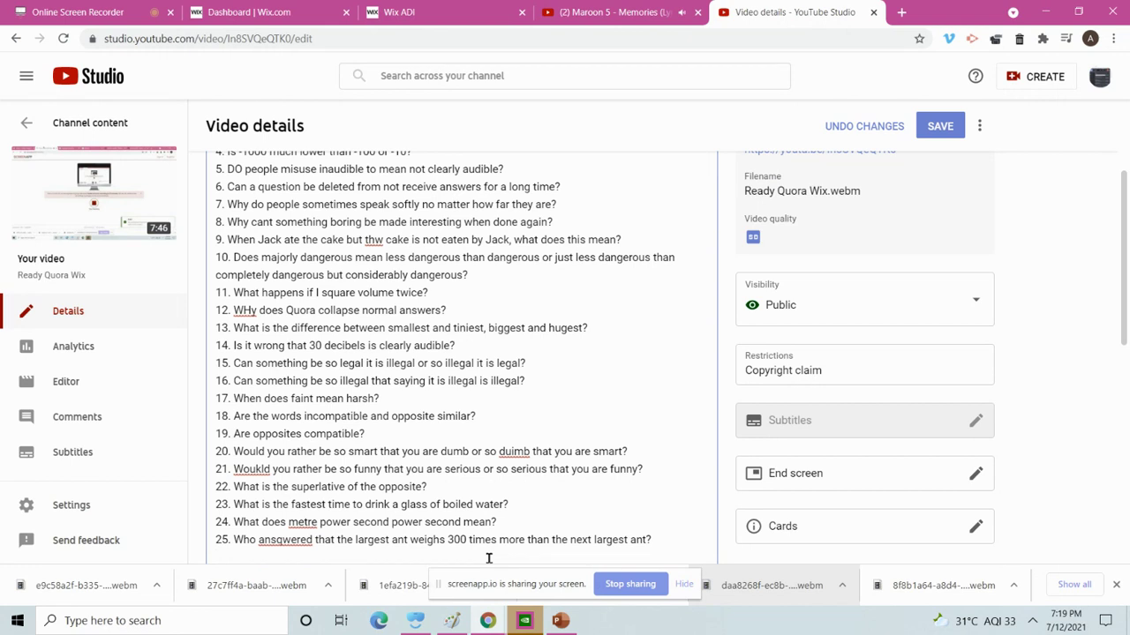
Briefly check the Online Screen Recorder page, then number the new line of the video description "26."
left_click(123, 12)
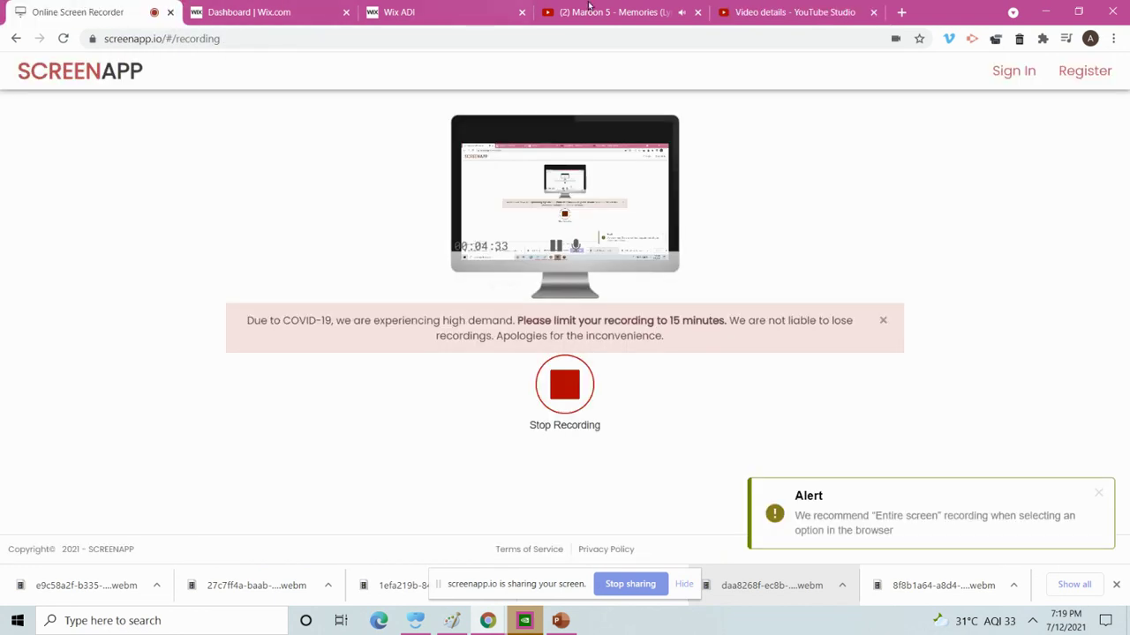
left_click(748, 12)
type("26.")
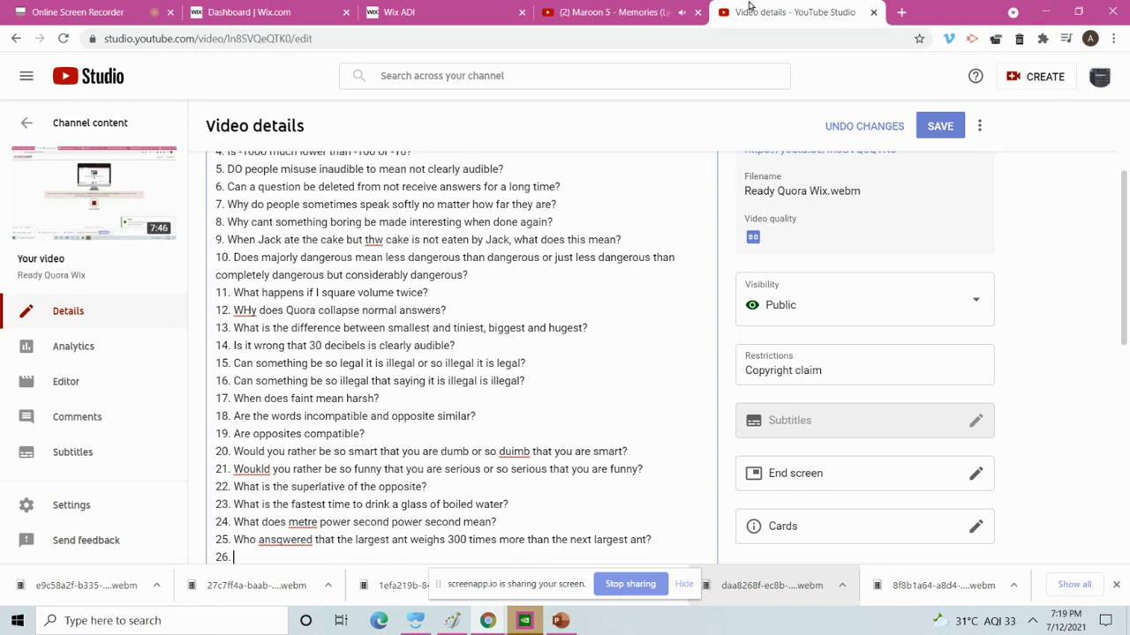
Correct the misspelled words to "Would" at the start of question 21 and "answered" in question 25
left_click(254, 468)
key("BackSpace")
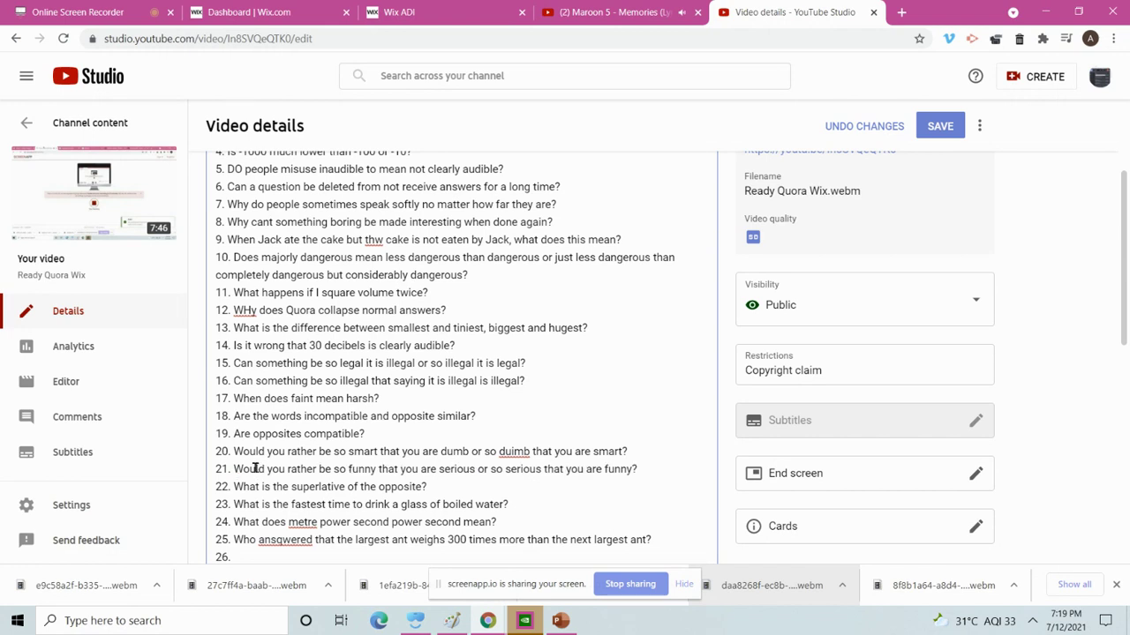
left_click(285, 539)
key("BackSpace")
Write question 26 as "Why do the words evility, honestless, strengthy and loudsome not exist?"
left_click(318, 556)
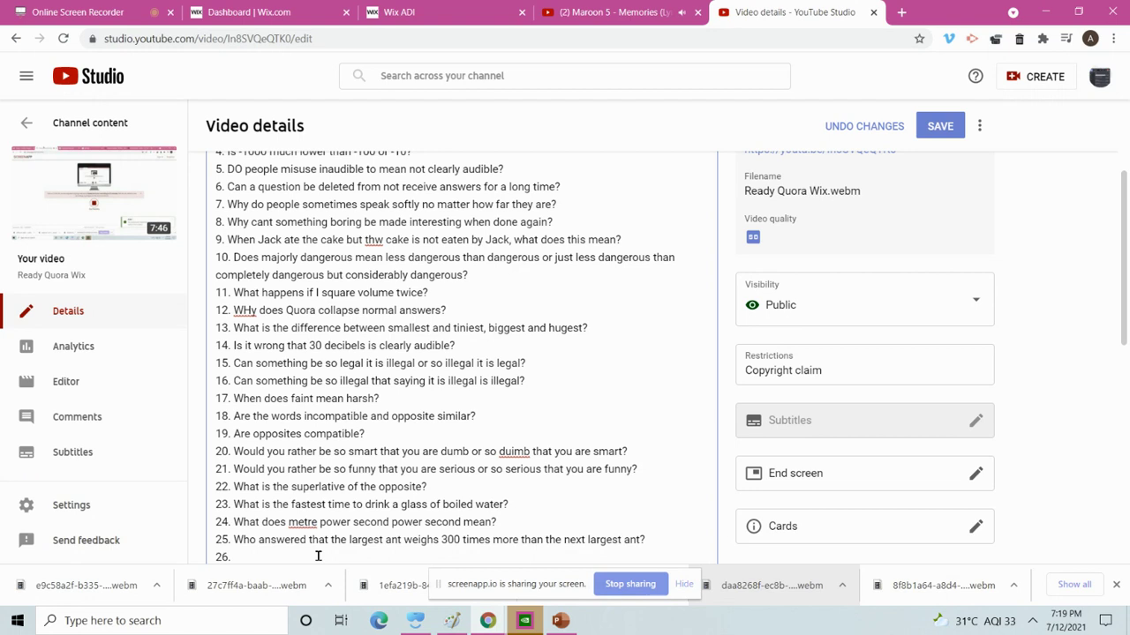
type("Why do the words evility, honestless, strengthy aqnd")
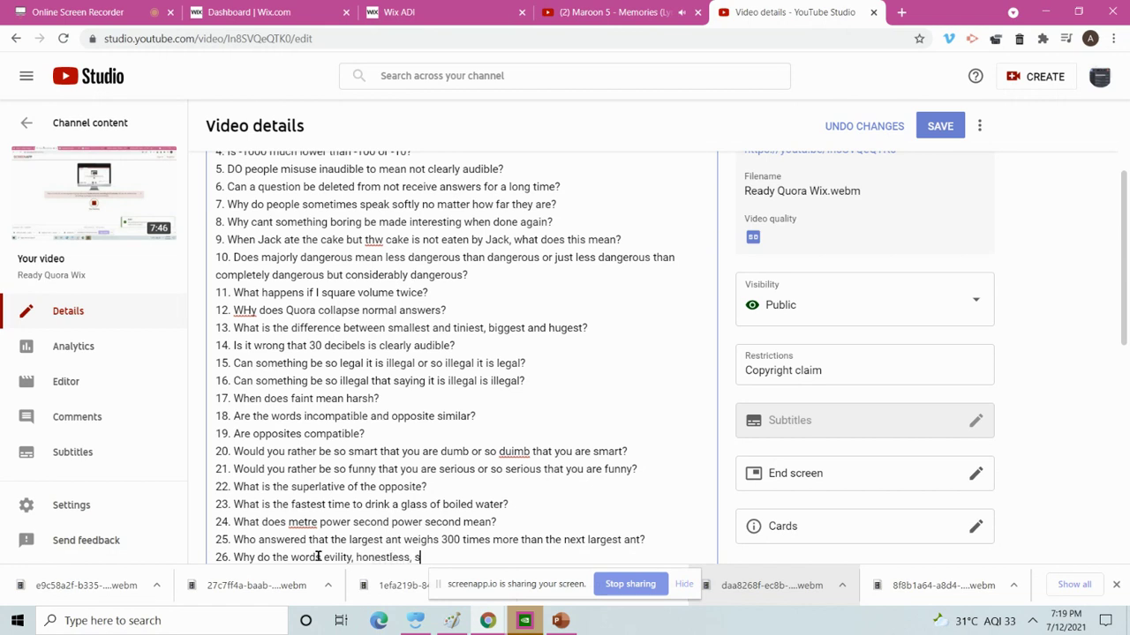
key("BackSpace")
key("BackSpace")
key("BackSpace")
type("nd louds")
type("ome not exist")
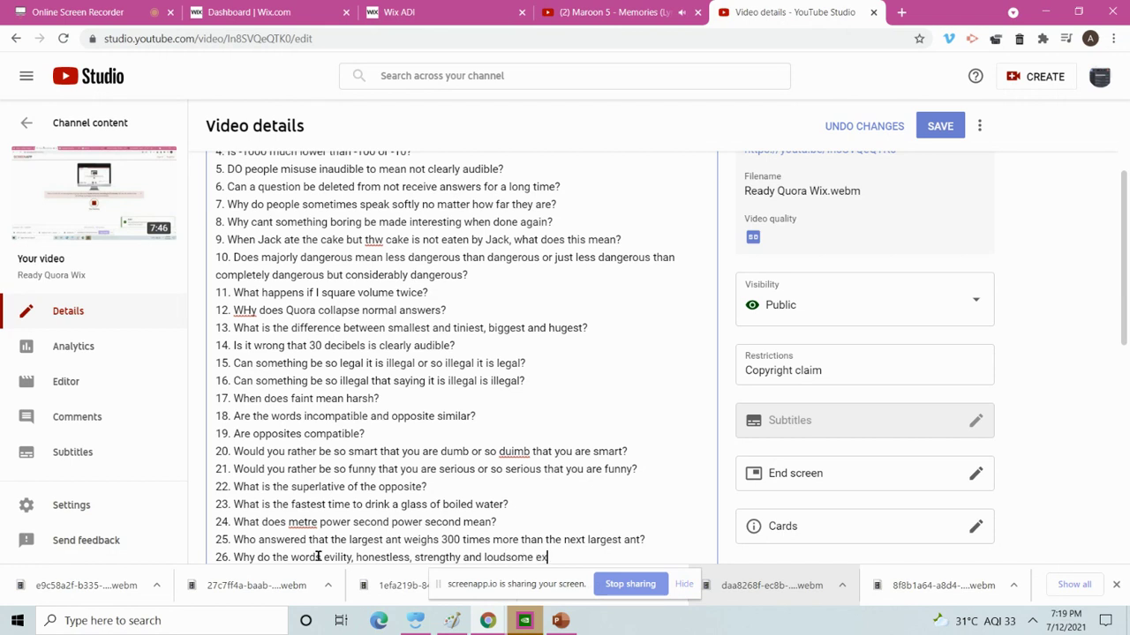
type("?")
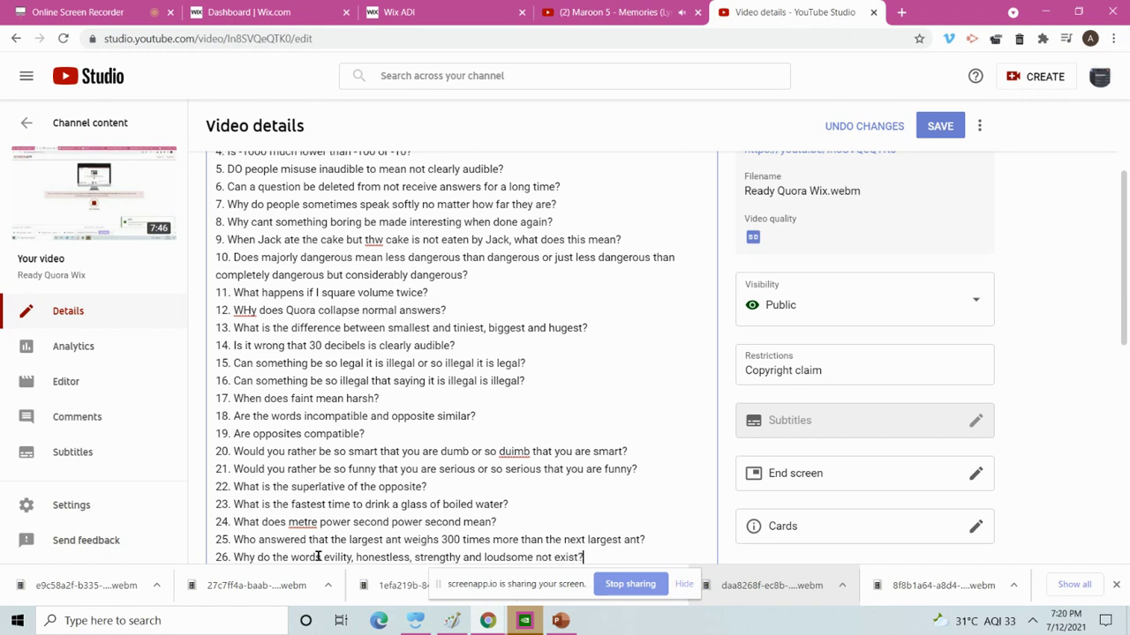